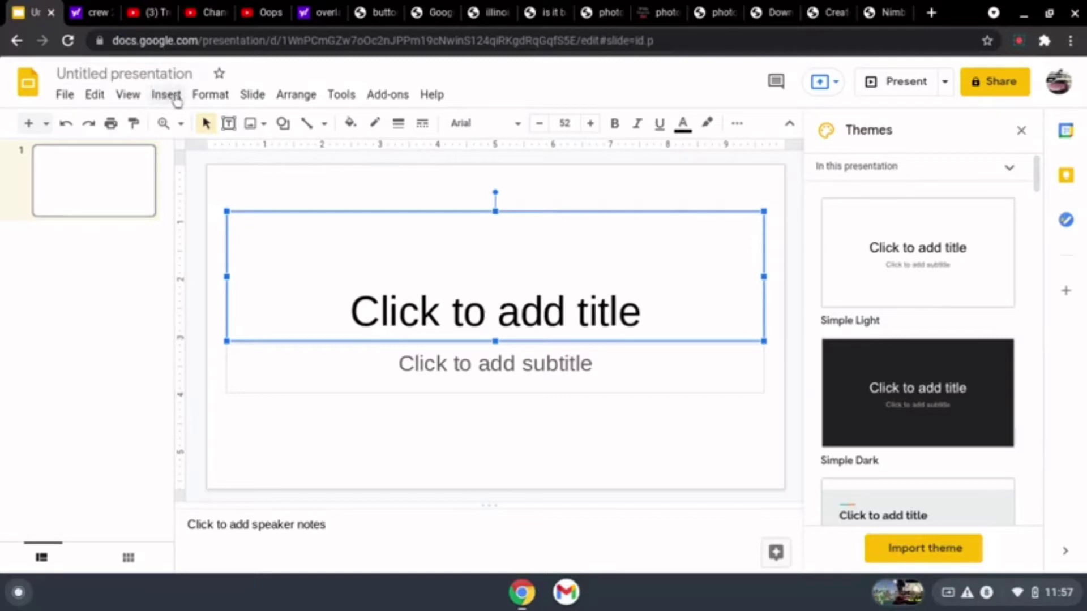
Step: Bring up the Insert menu, dismiss it, then bring it up again
click(179, 97)
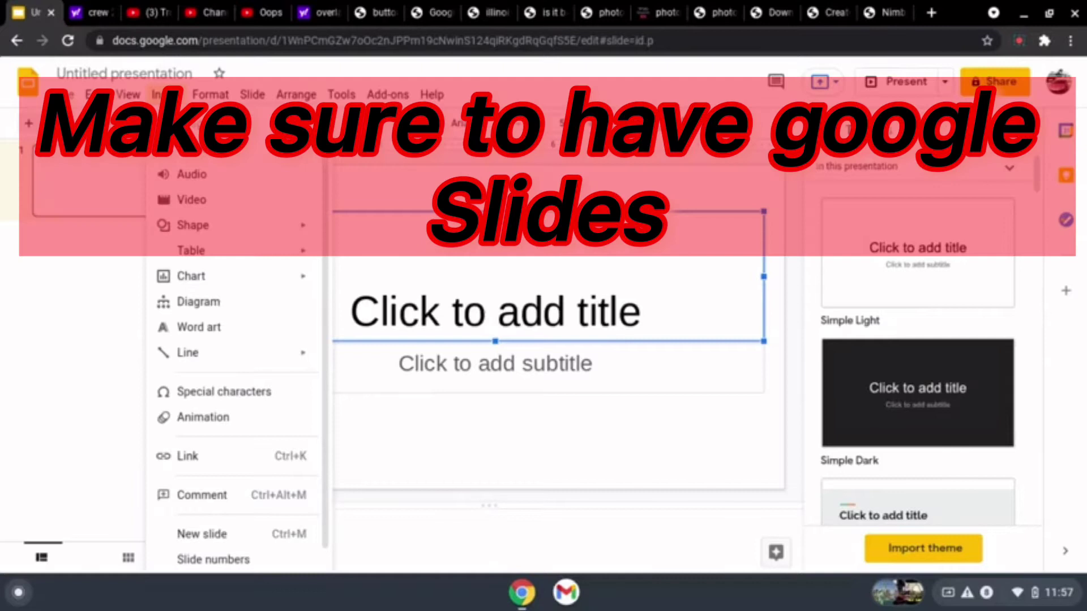
key(Escape)
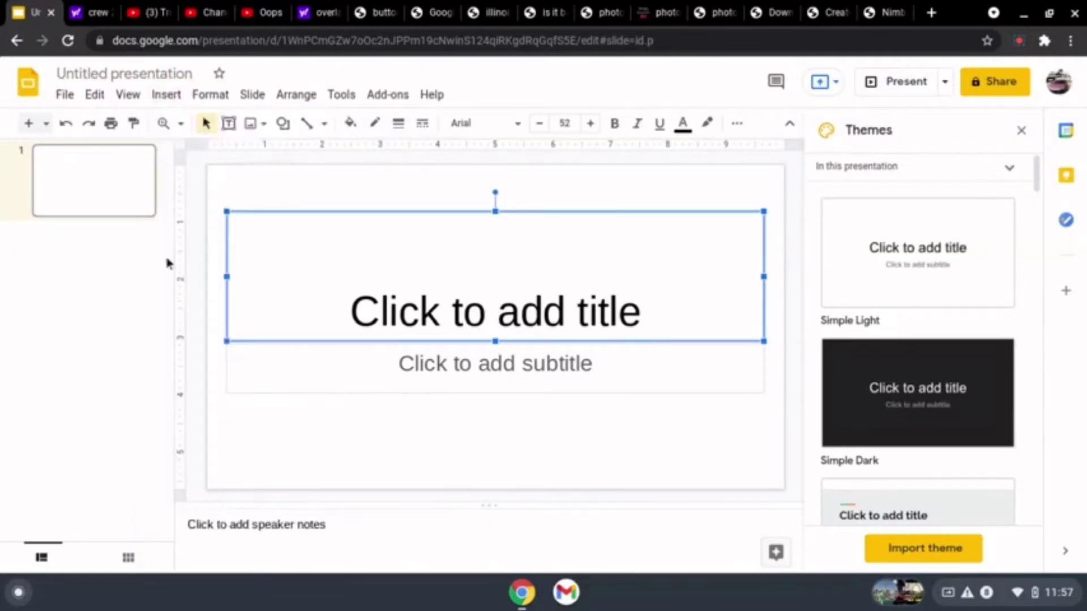
click(166, 94)
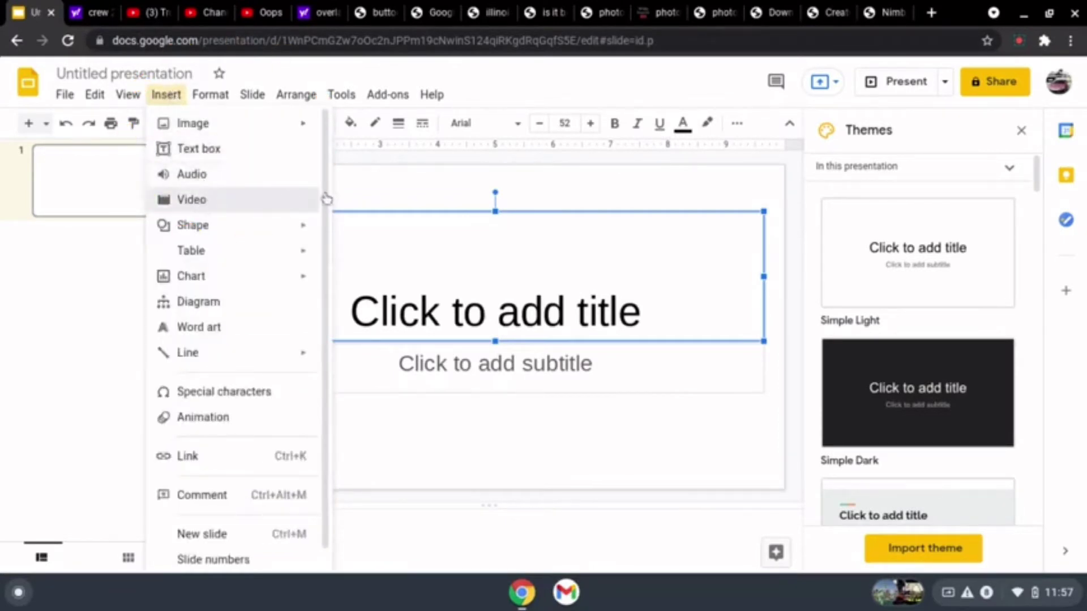
Step: Start adding a video and search YouTube for 'Gta 5'
click(202, 200)
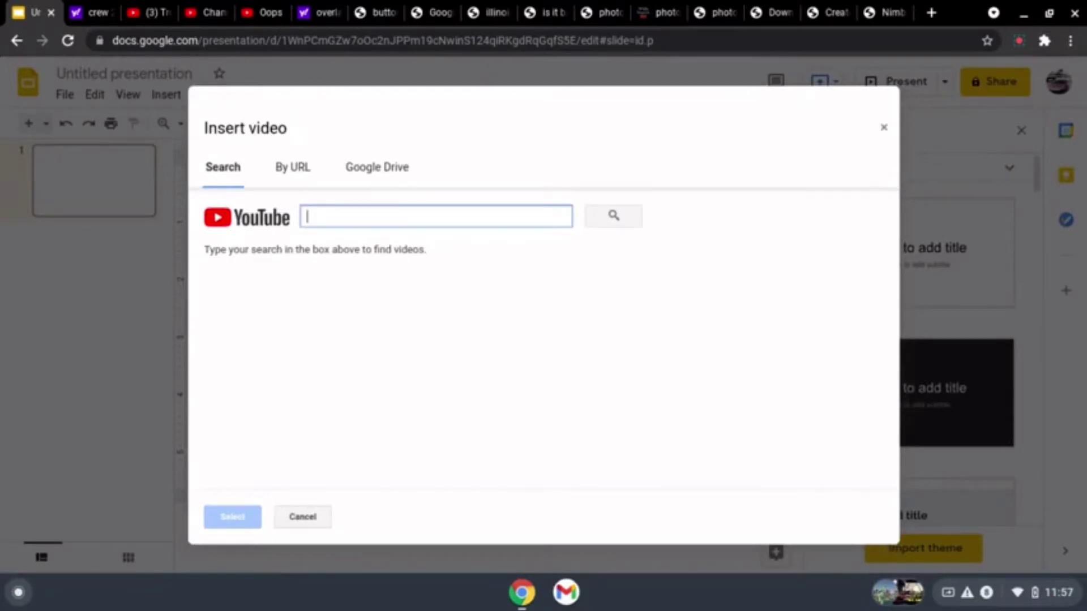
text(Gta)
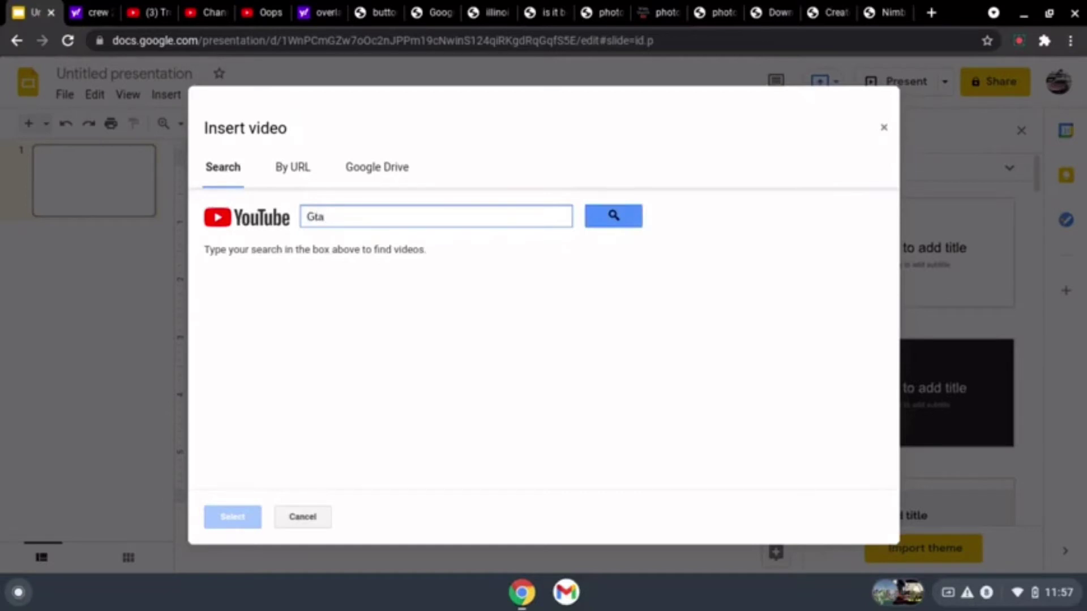
text( 5)
key(Return)
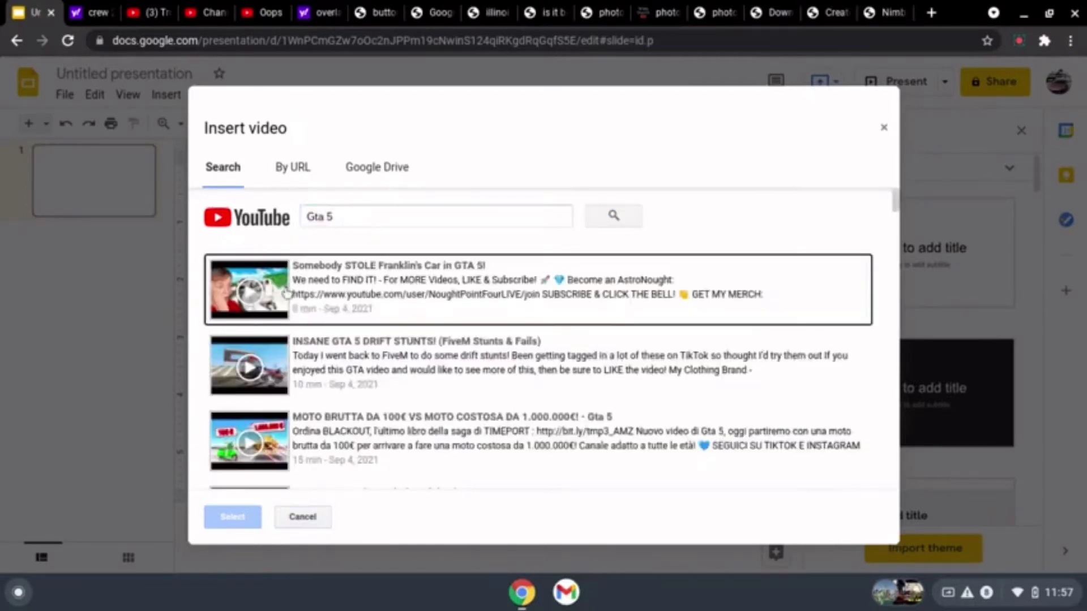
scroll(274, 293, down, 1)
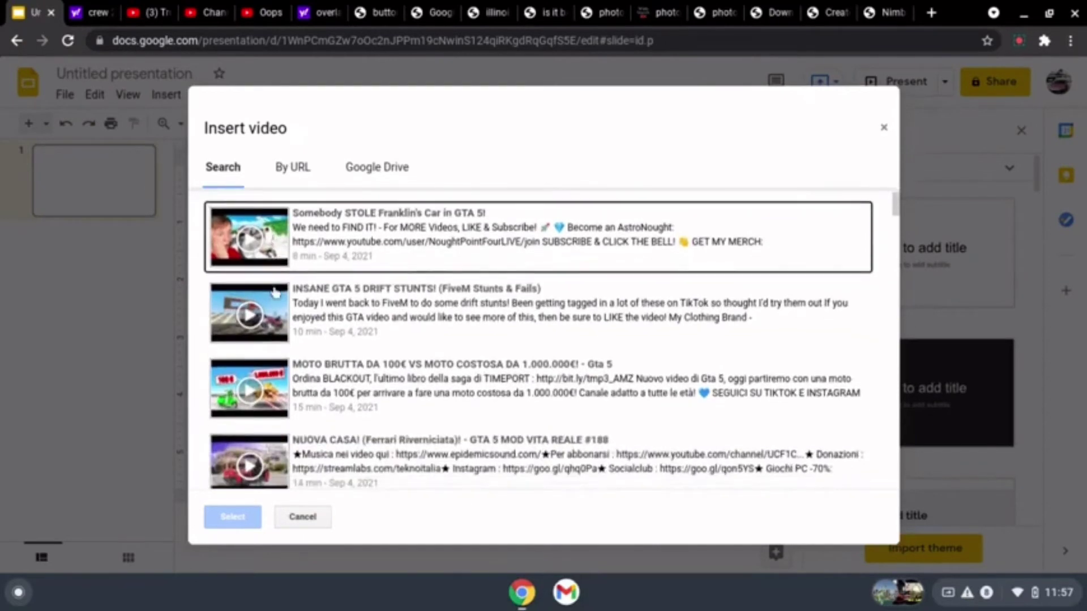
scroll(275, 293, down, 1)
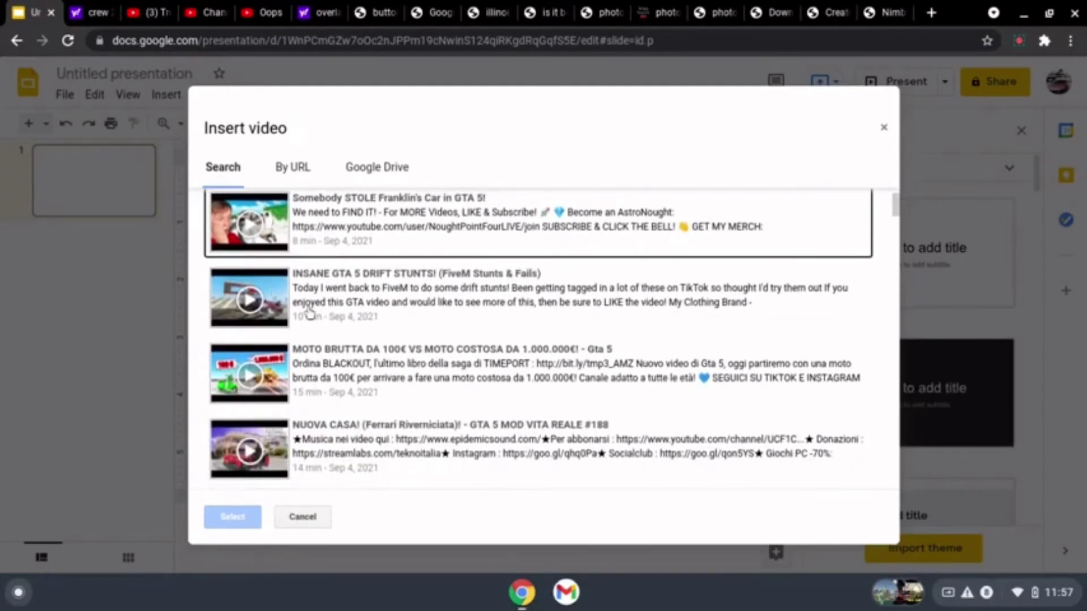
scroll(310, 308, up, 2)
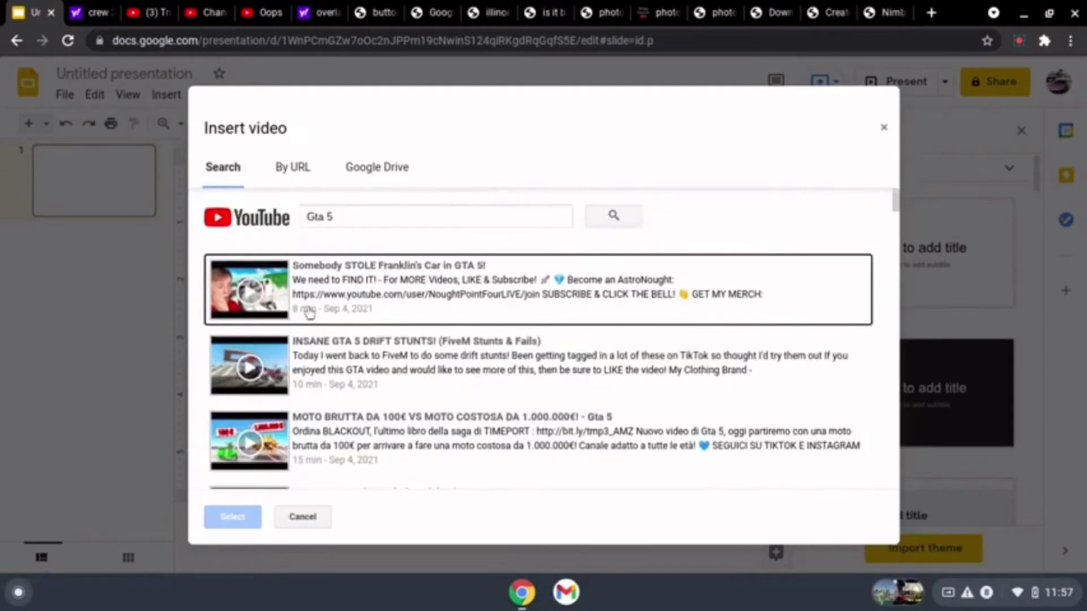
Step: Search YouTube for 'MrBeast' instead and choose the Extreme $500,000 Game Of Tag! video
click(444, 214)
key(BackSpace)
key(BackSpace)
key(BackSpace)
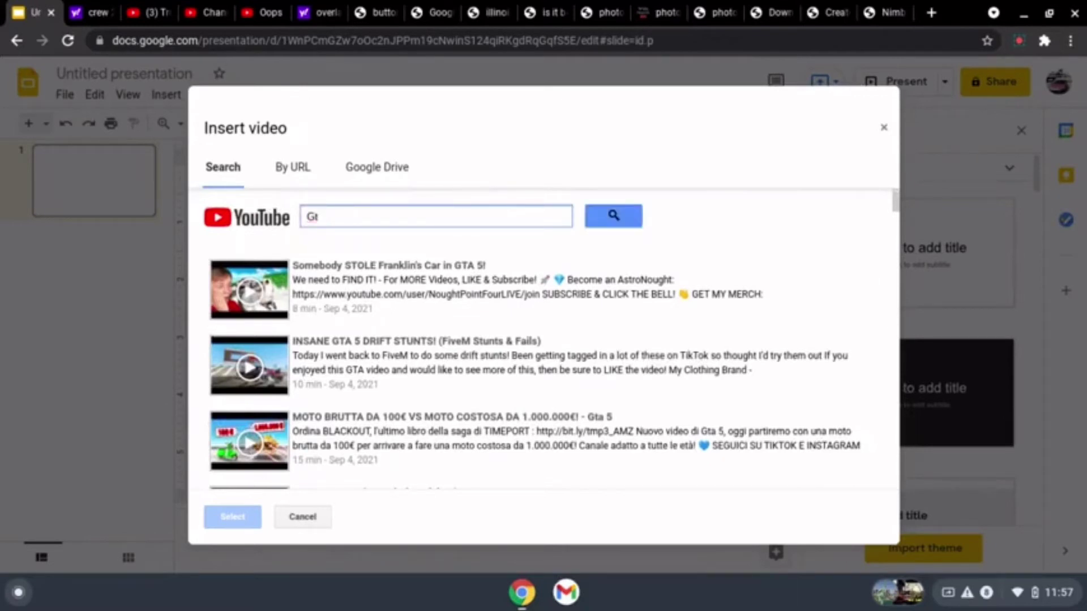
key(BackSpace)
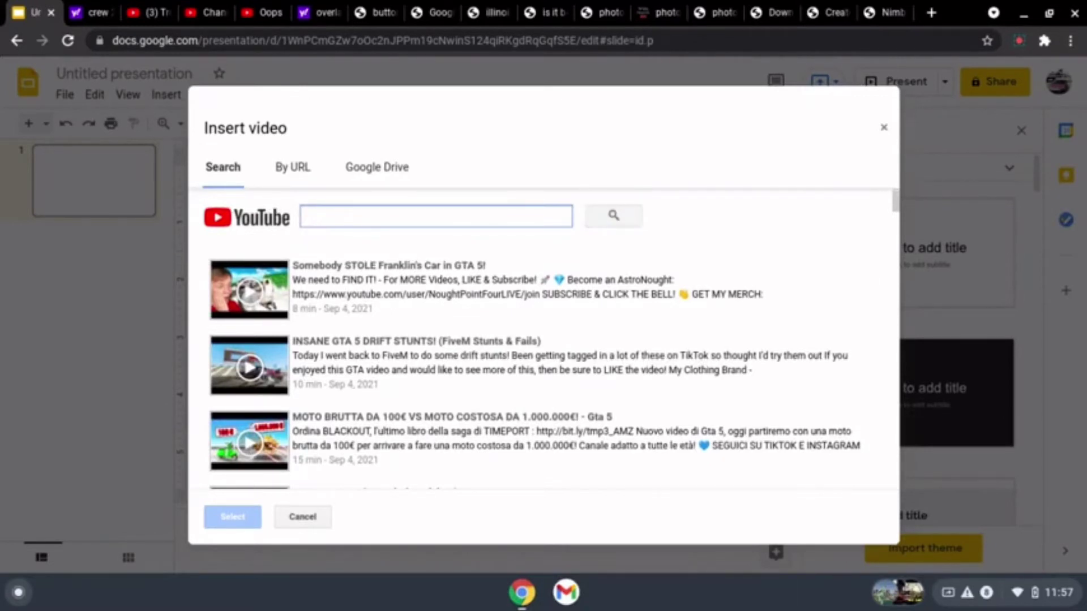
text(M)
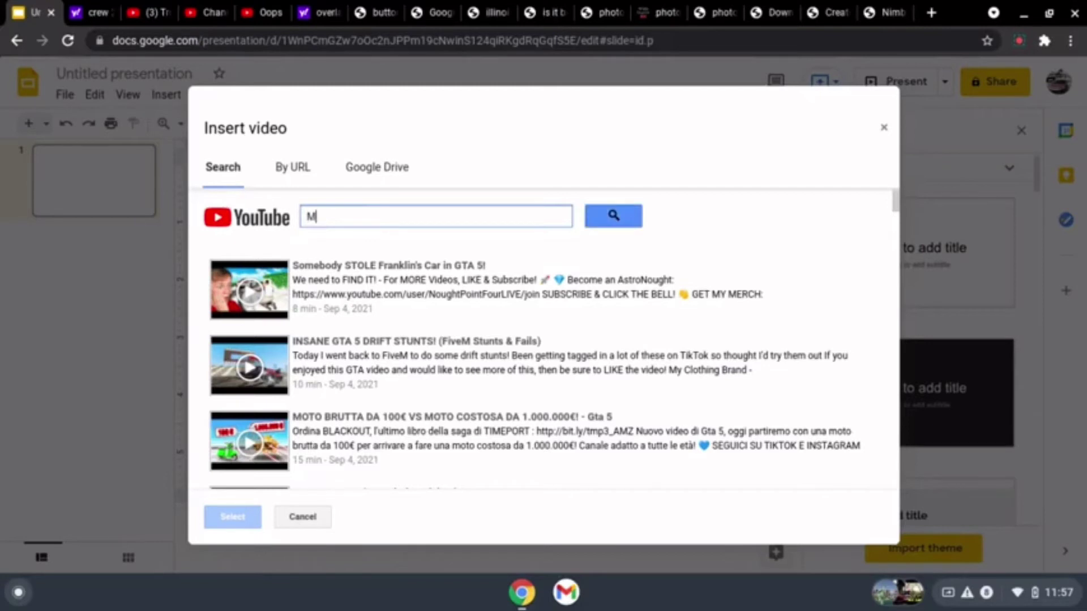
text(er)
text(Beast)
key(Return)
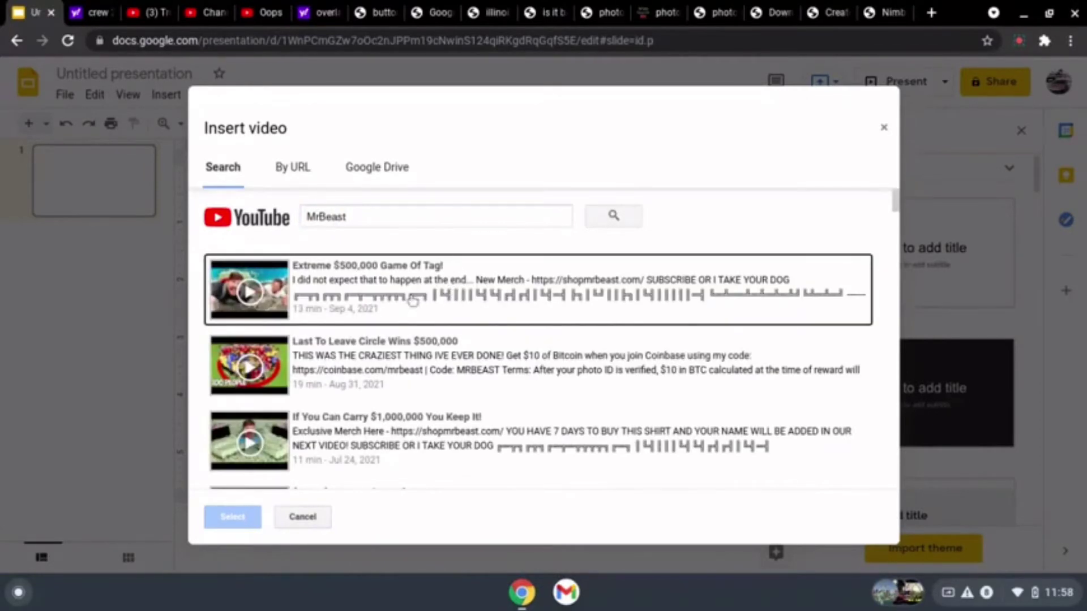
scroll(405, 331, down, 1)
scroll(405, 331, down, 2)
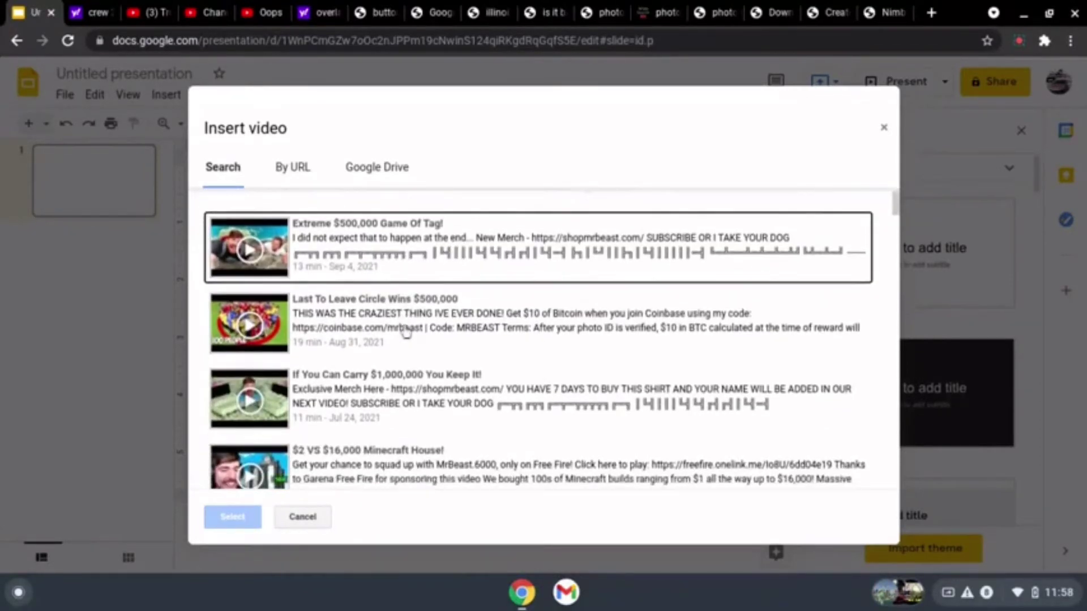
scroll(358, 370, down, 2)
scroll(356, 370, down, 2)
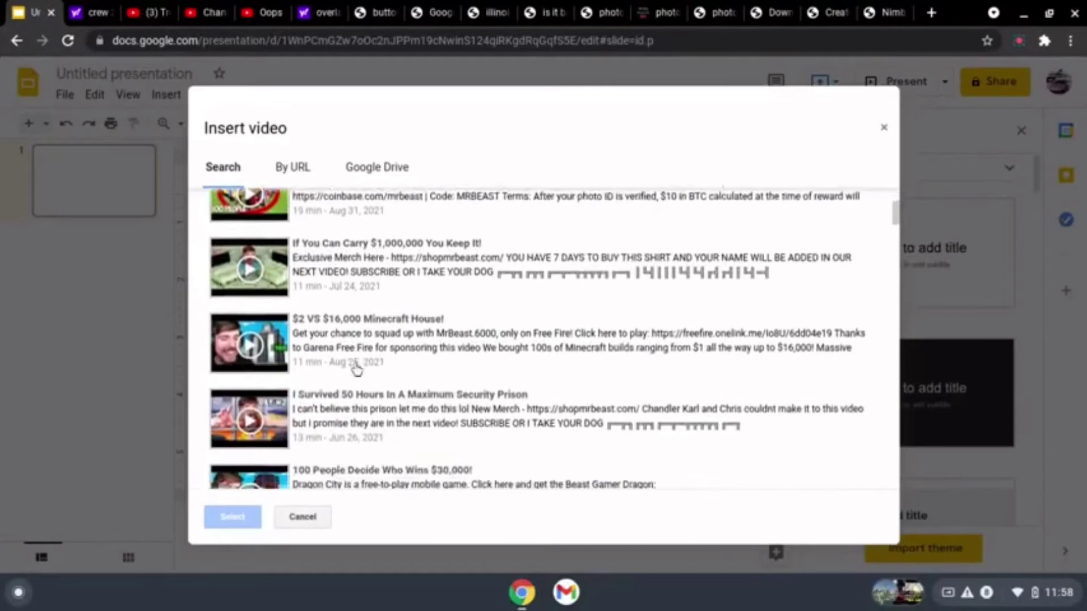
scroll(357, 369, down, 3)
scroll(356, 369, down, 4)
scroll(357, 370, down, 3)
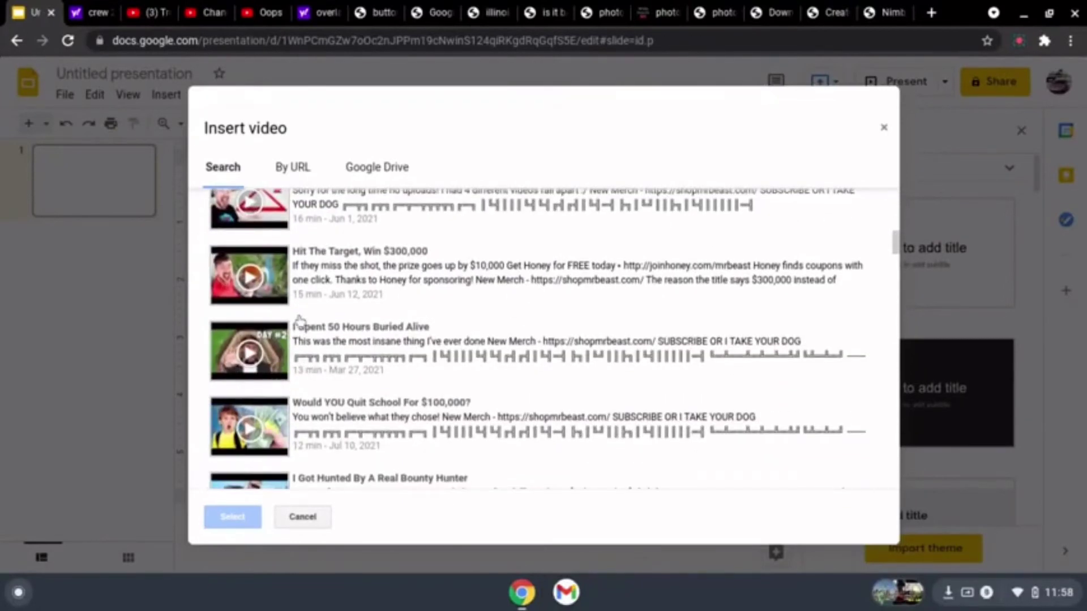
scroll(305, 340, down, 1)
scroll(311, 345, down, 3)
scroll(315, 351, down, 2)
scroll(314, 351, up, 10)
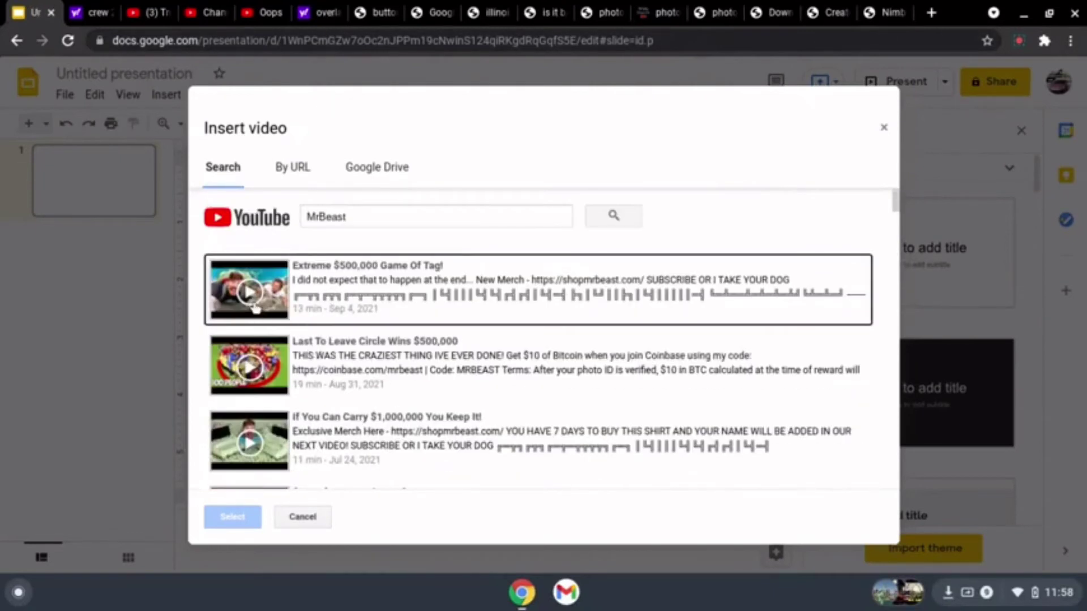
click(329, 307)
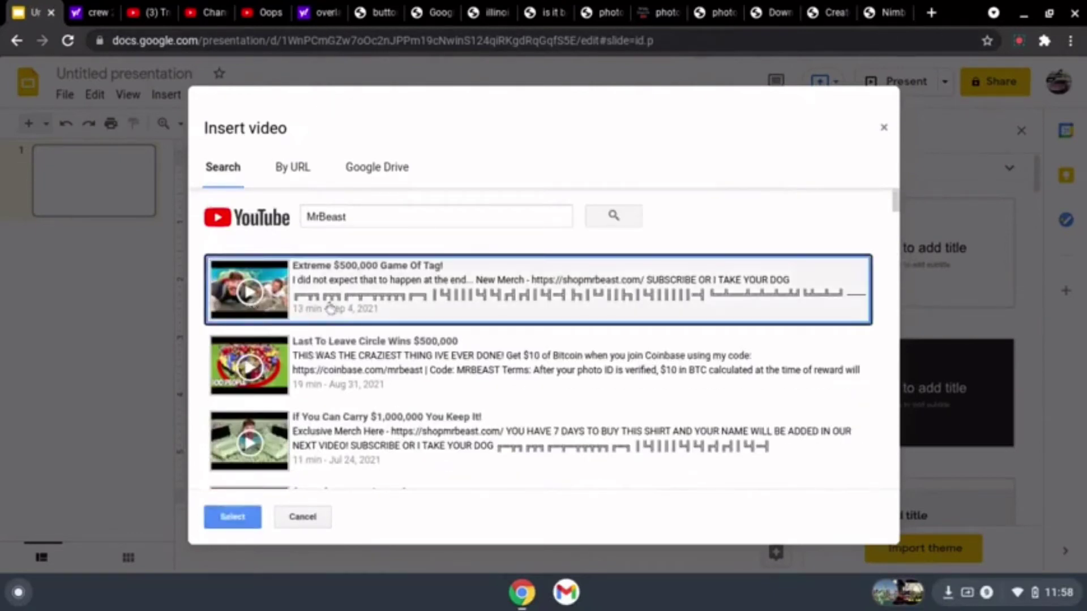
Step: Insert the chosen MrBeast video onto the slide and start it playing
click(242, 517)
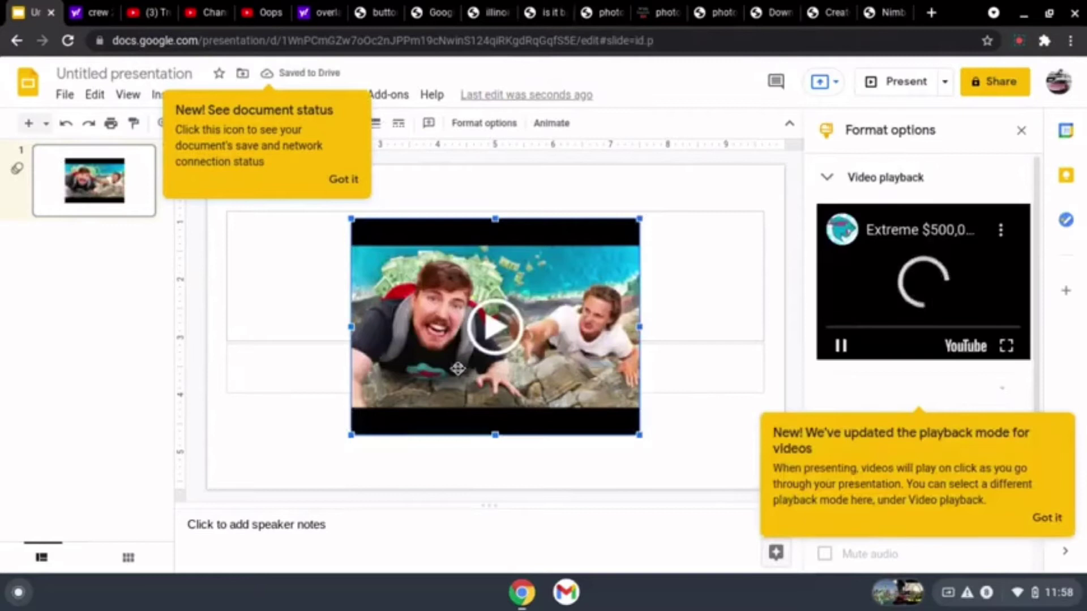
click(500, 330)
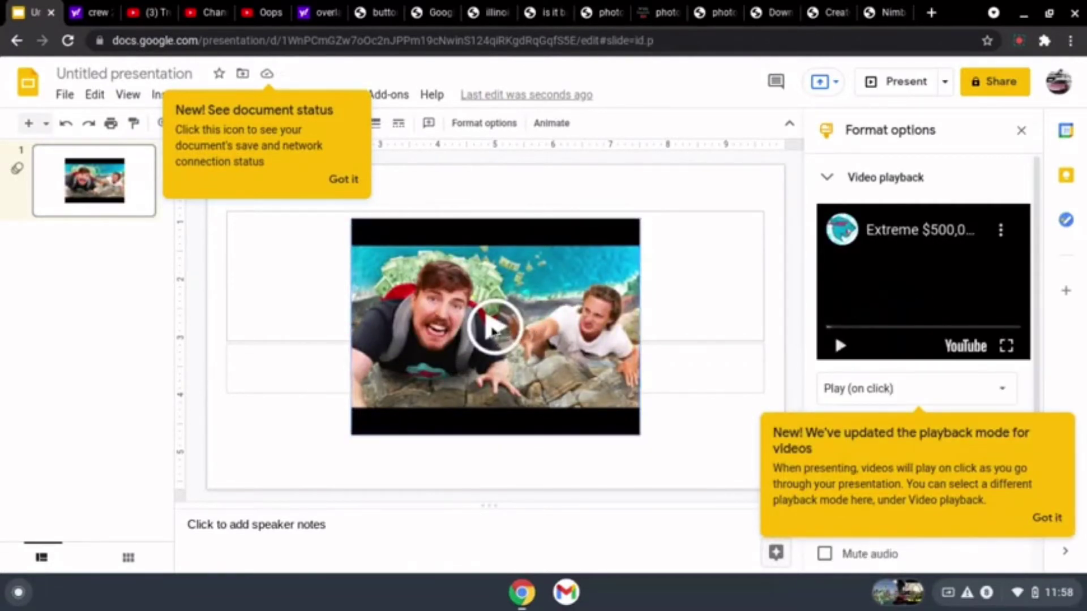
click(496, 330)
click(501, 329)
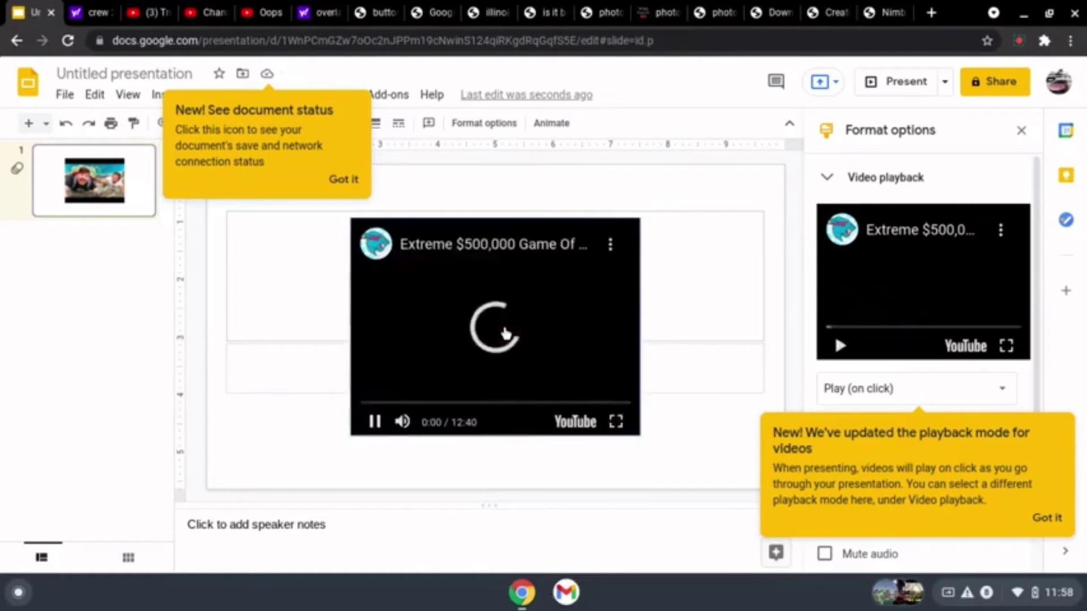
Step: Show the video full screen, pause it at 0:03 and return to the editor
click(616, 419)
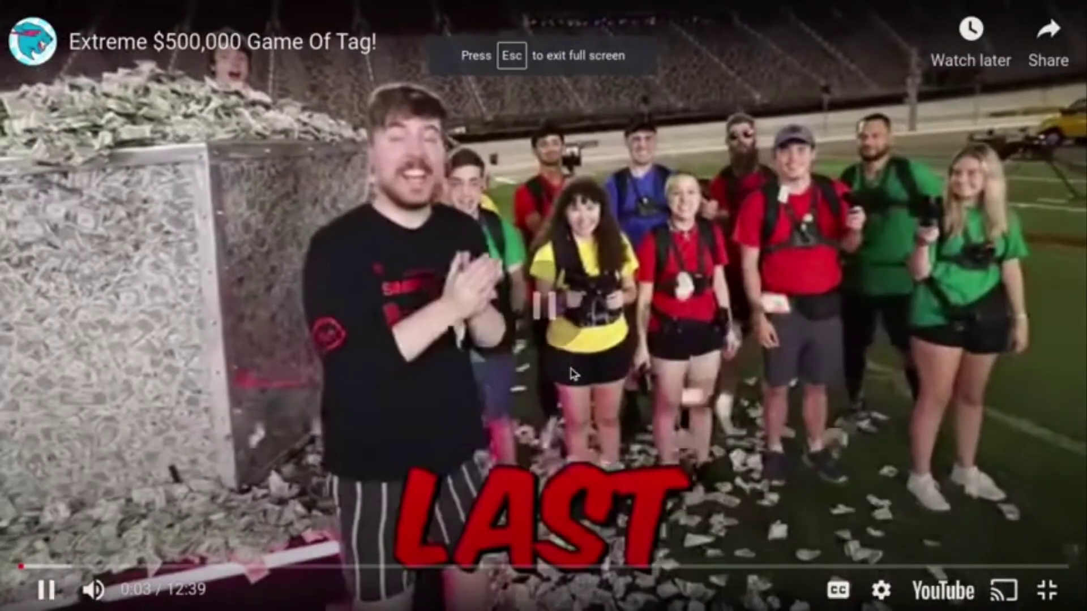
click(571, 374)
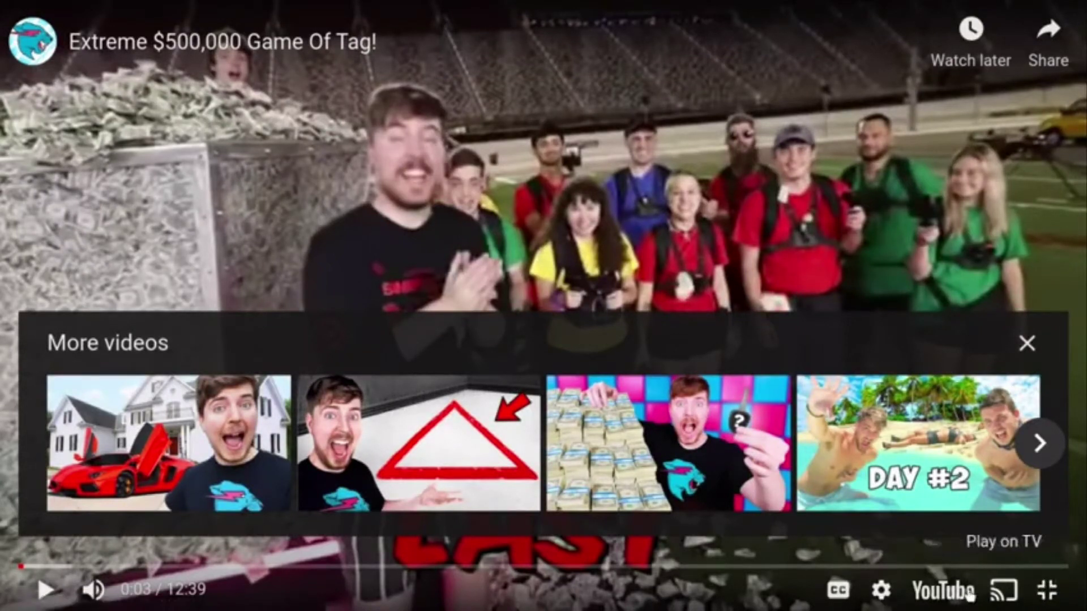
click(1047, 601)
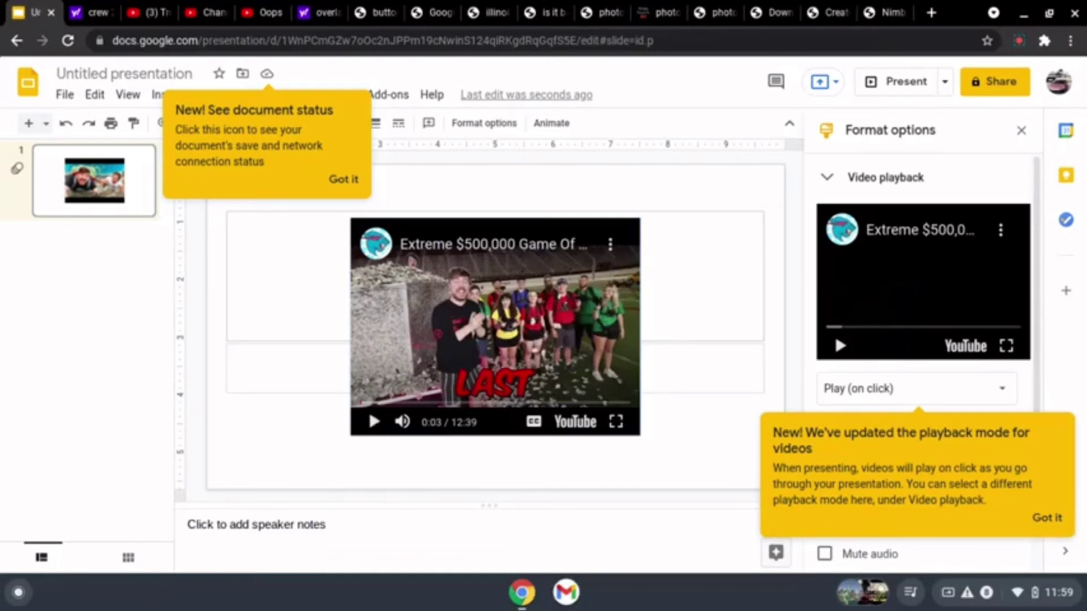
Step: Dismiss the document status tip, view the video full screen again, then exit
click(336, 180)
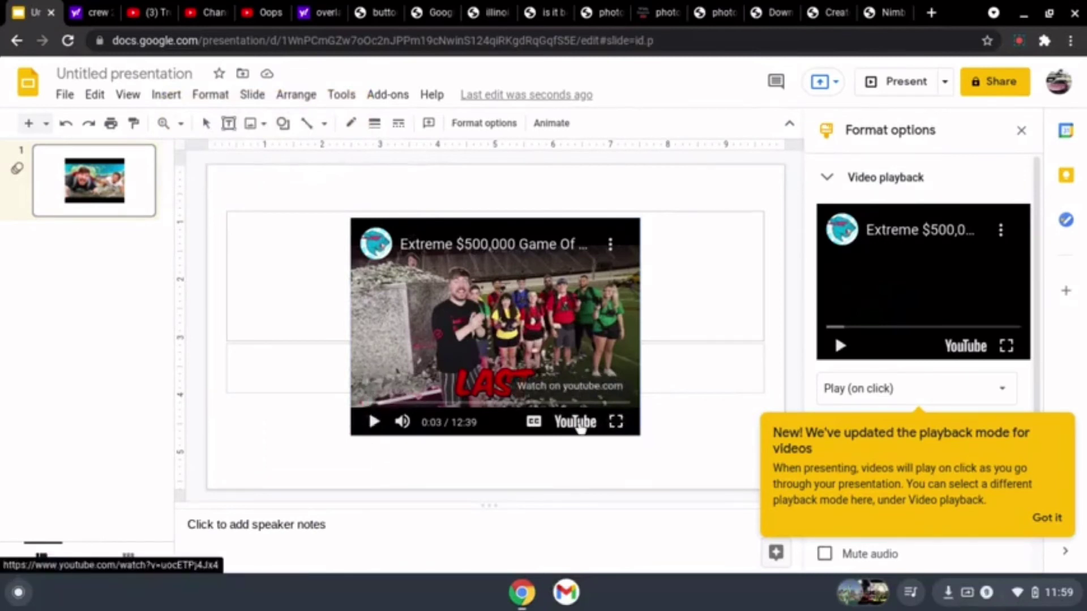
click(615, 428)
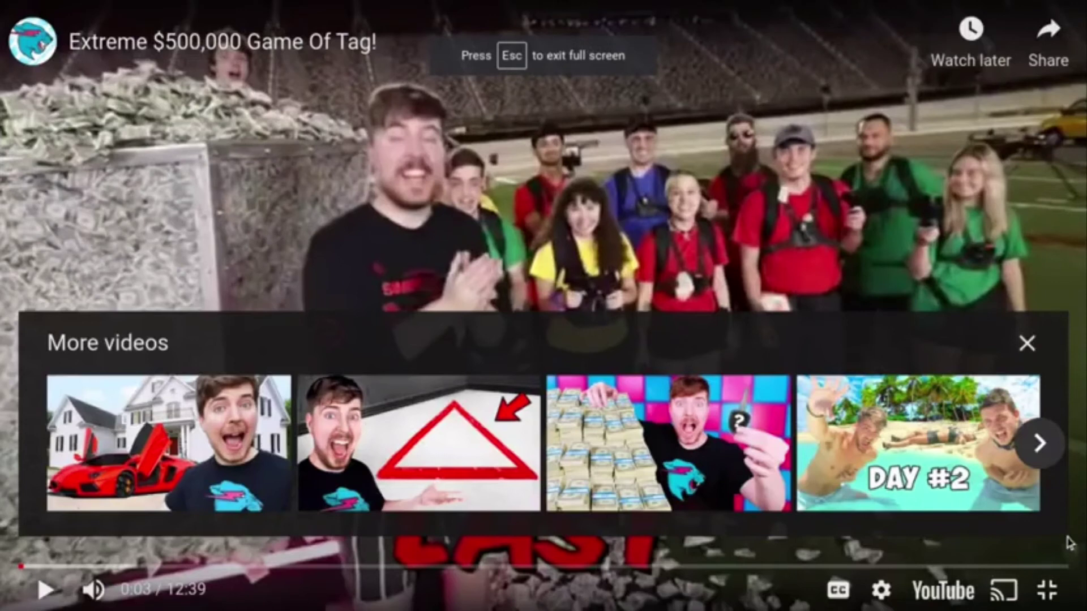
click(1075, 593)
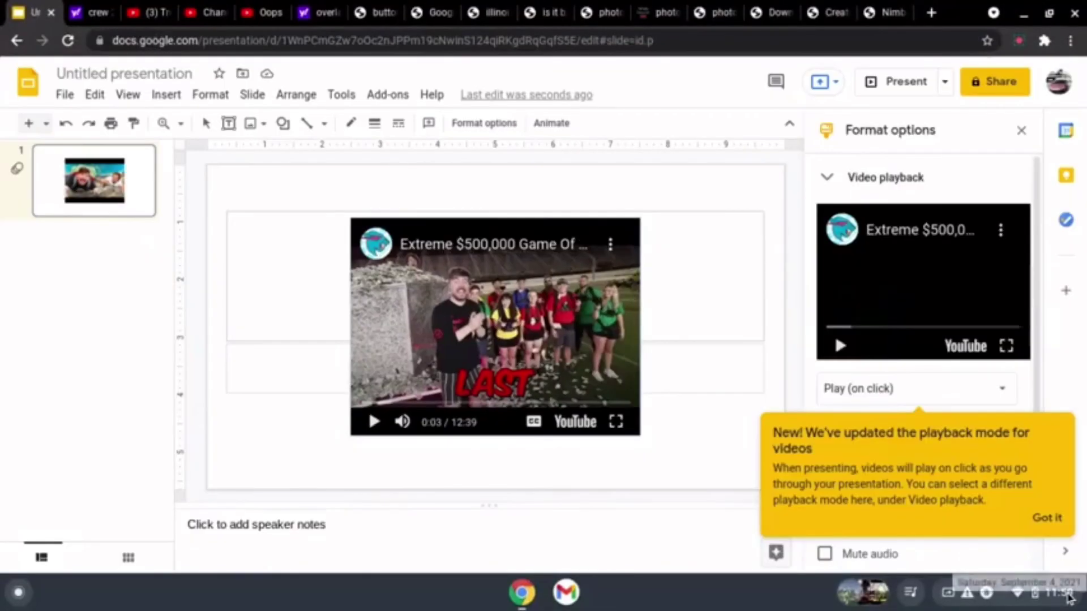